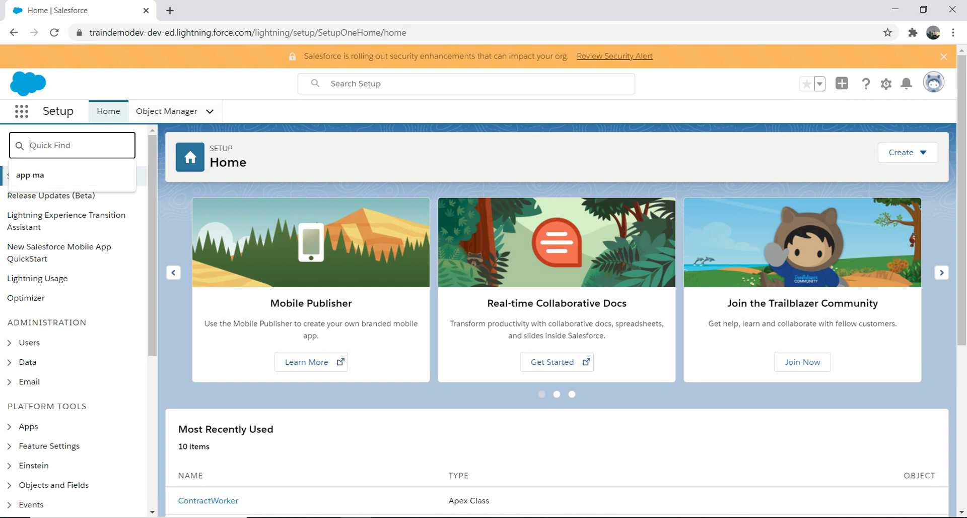
Step: Open the Big Objects setup page and start a new big object definition
type("bi")
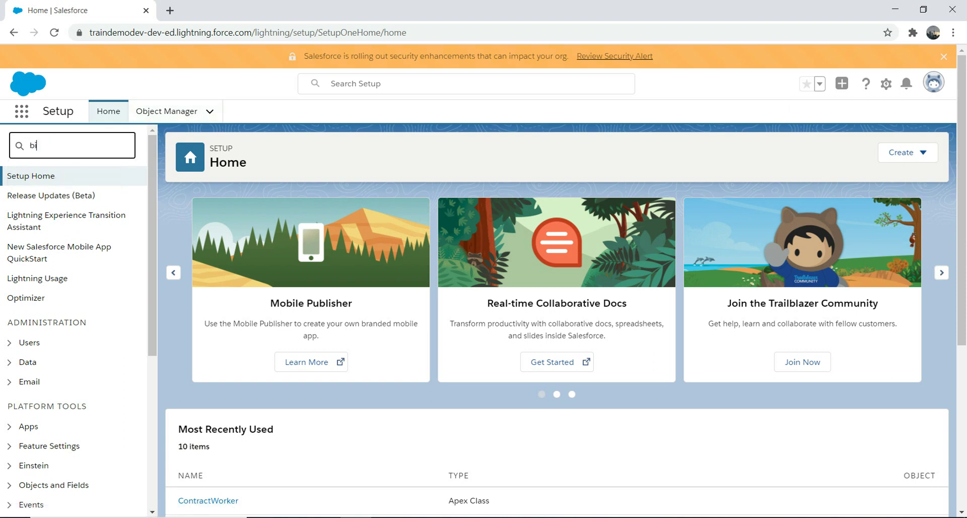
type("g")
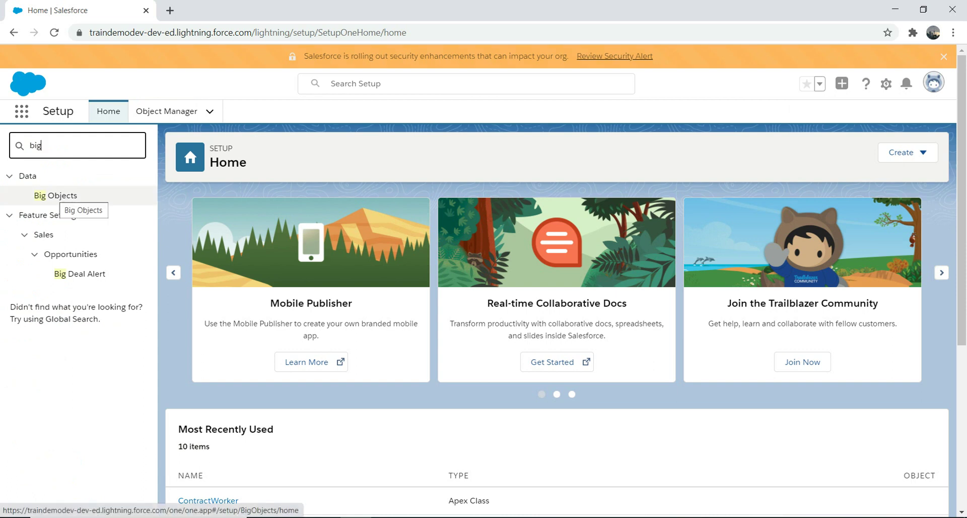
left_click(56, 196)
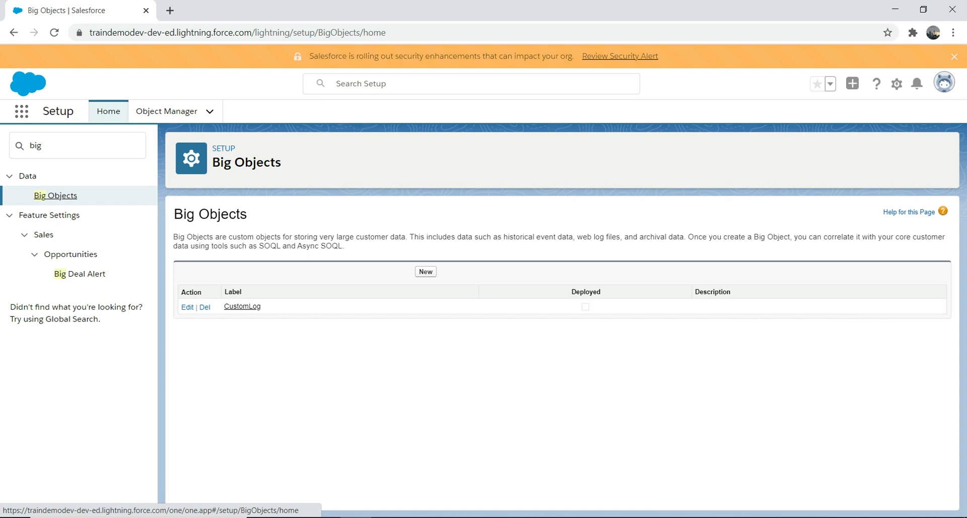
left_click(426, 272)
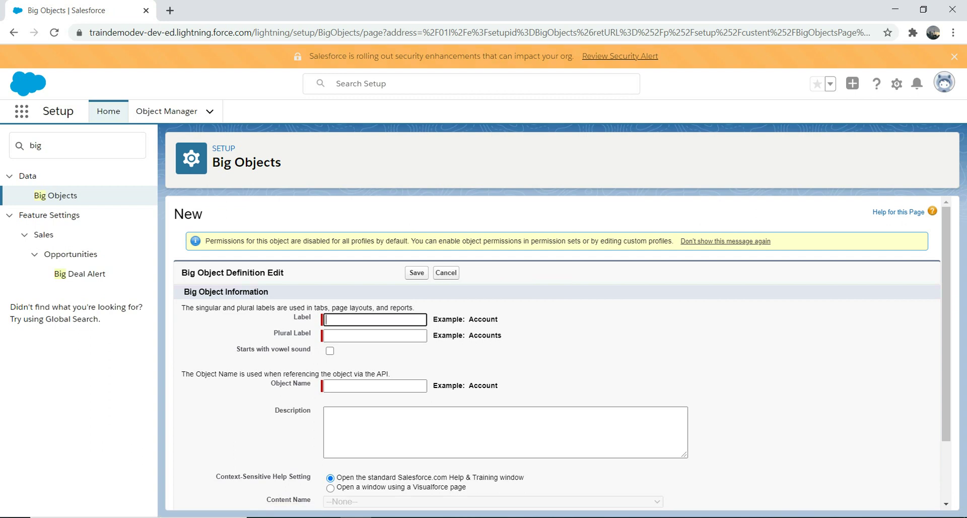
Step: Enter BaconObject as the new big object's label and let its object name match
type("D")
key("BackSpace")
type("BaconObject")
key("Tab")
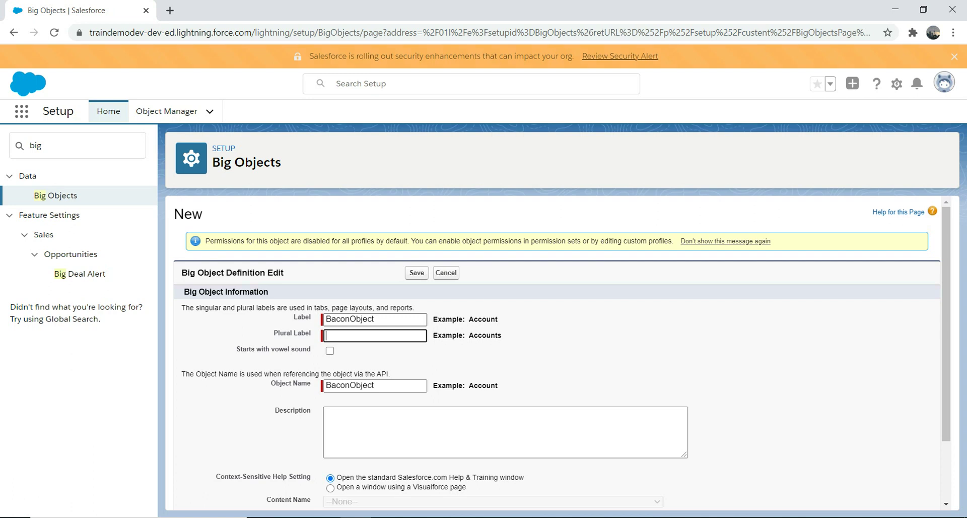
Step: Set the plural label to BaconObjects and save the big object definition
left_click(374, 320)
double_click(374, 319)
key("ctrl+c")
left_click(374, 335)
key("ctrl+v")
type("s")
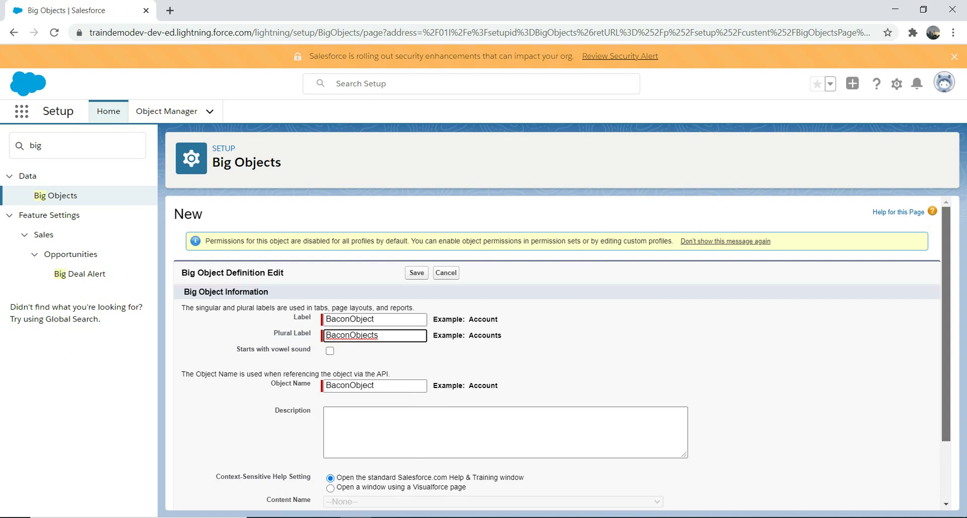
scroll(556, 353, "down", 3)
key("Return")
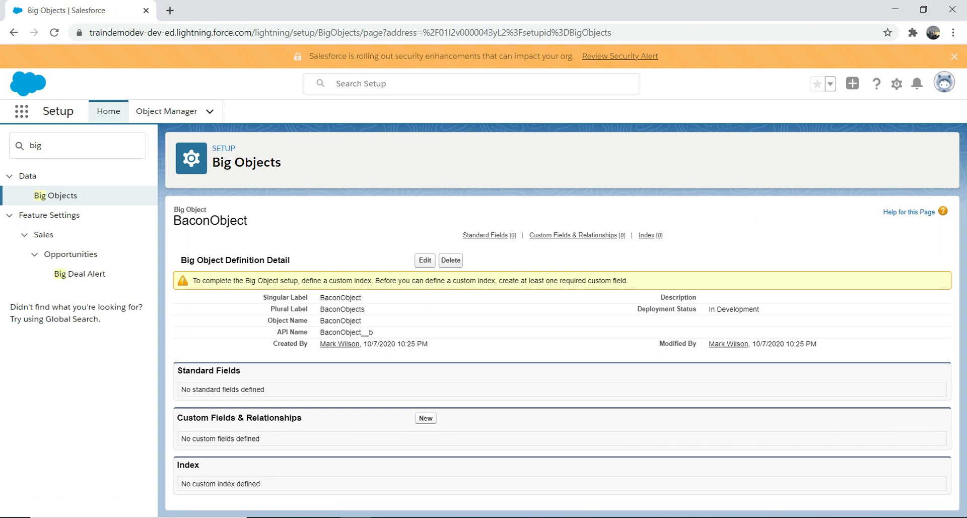
Step: Start a new custom field on BaconObject with the Lookup Relationship data type
left_click(426, 418)
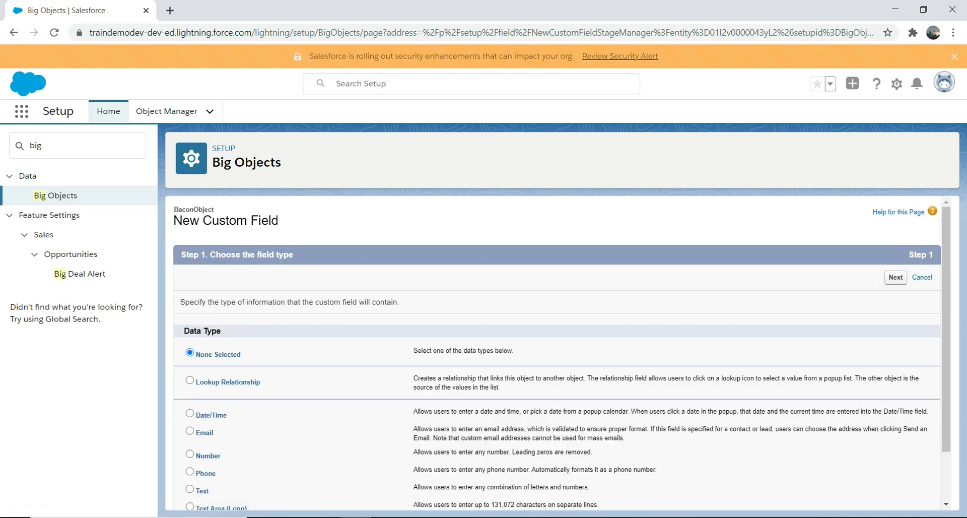
scroll(554, 353, "down", 2)
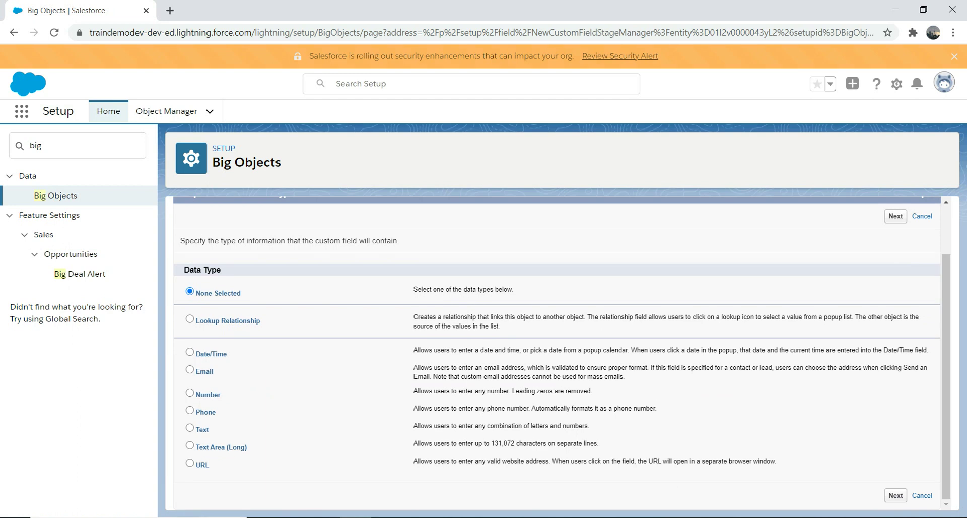
left_click(190, 318)
left_click(895, 495)
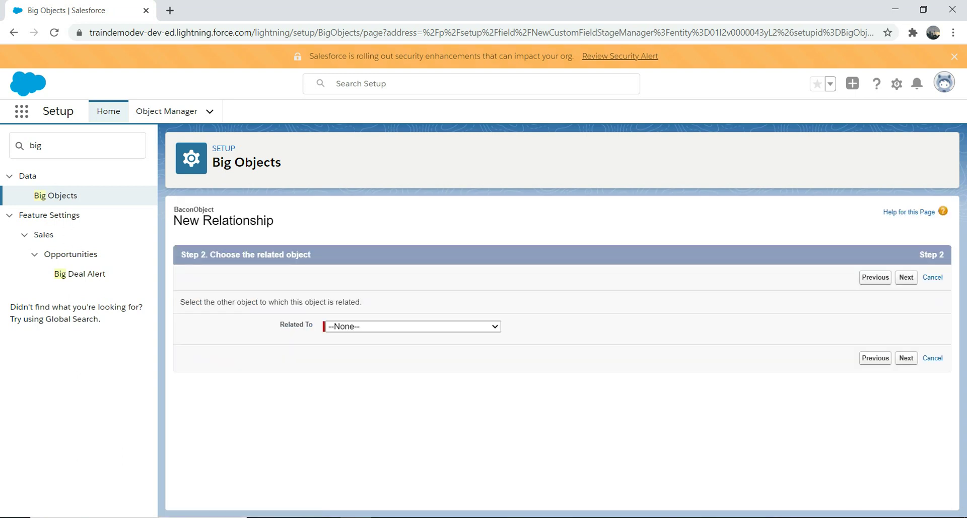
Step: Choose Contact as the object the lookup relationship is related to and continue to the field details
left_click(413, 327)
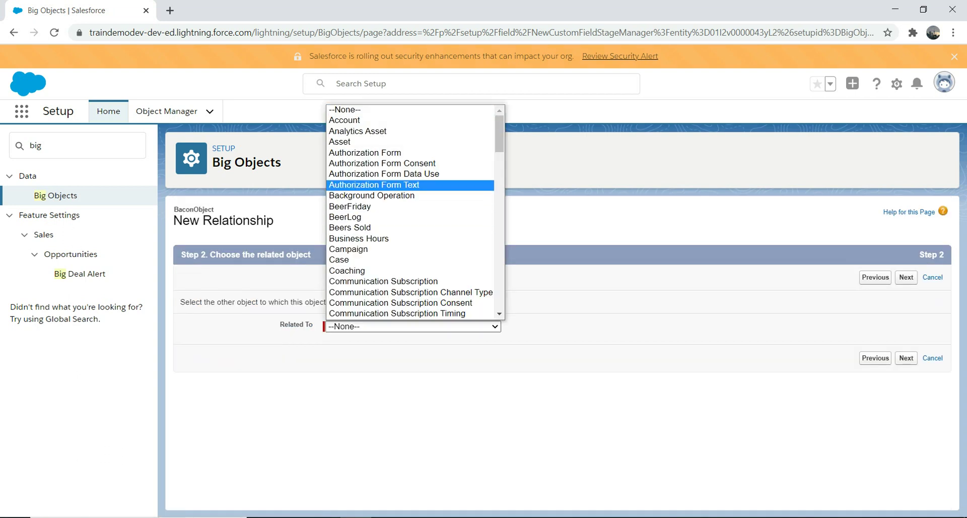
scroll(410, 213, "down", 13)
left_click(410, 213)
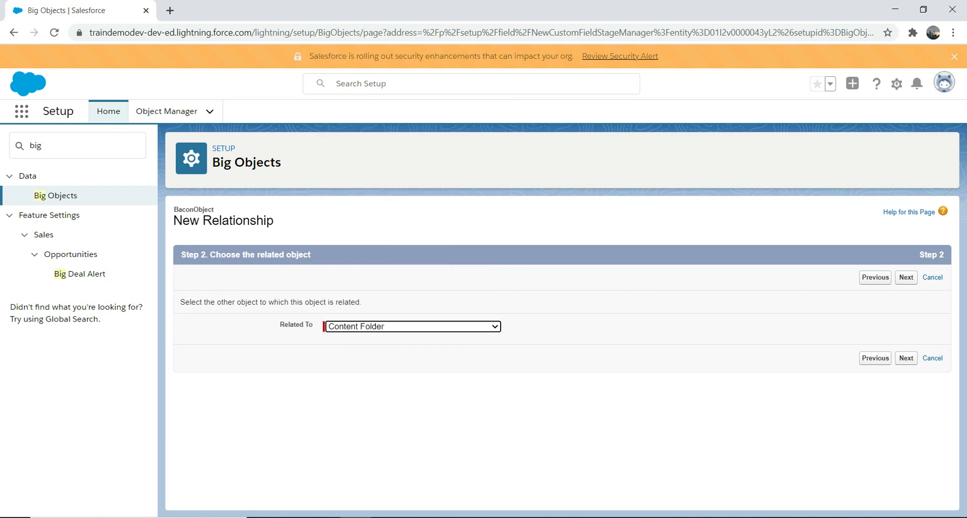
left_click(413, 327)
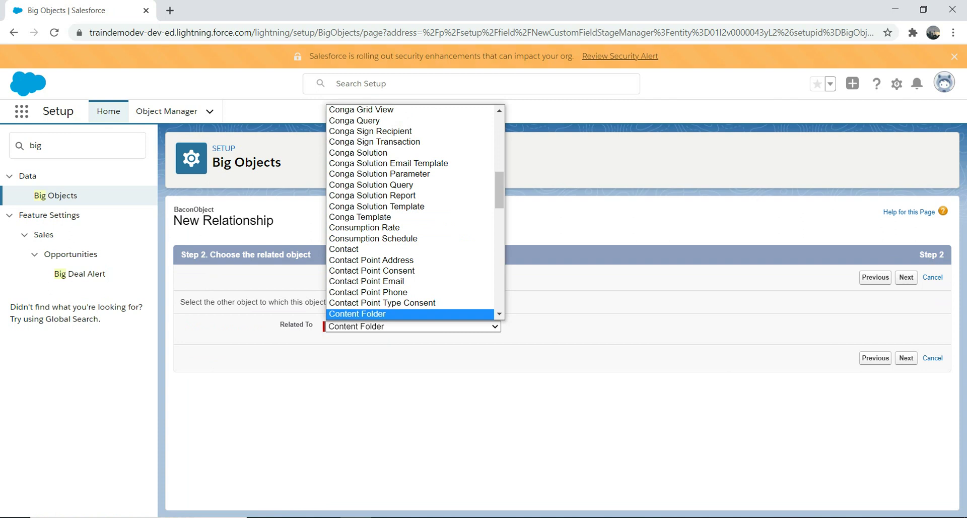
key("Up")
key("Up")
key("Up")
key("Up")
key("Up")
key("Up")
key("Return")
left_click(905, 358)
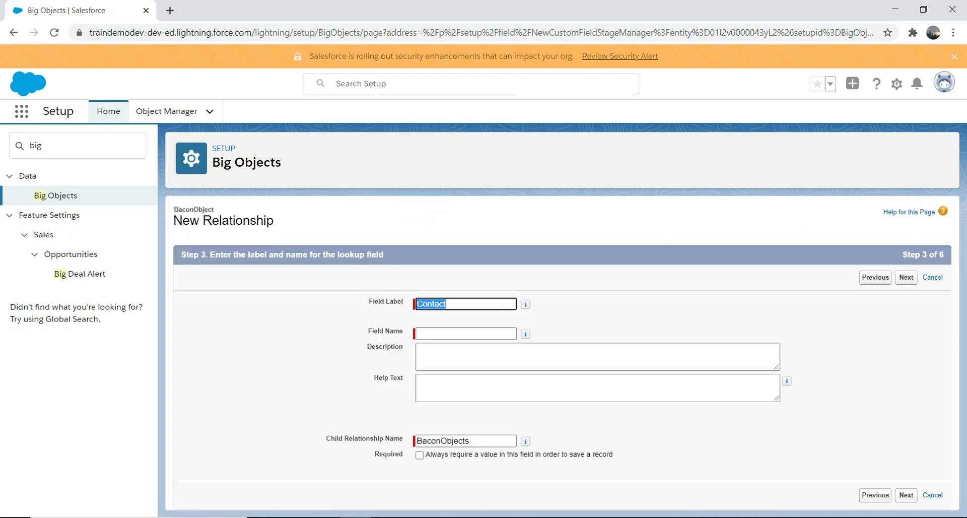
Step: Use Contact as the lookup's field name, make it visible to all profiles, and save it with the default related list label
key("Tab")
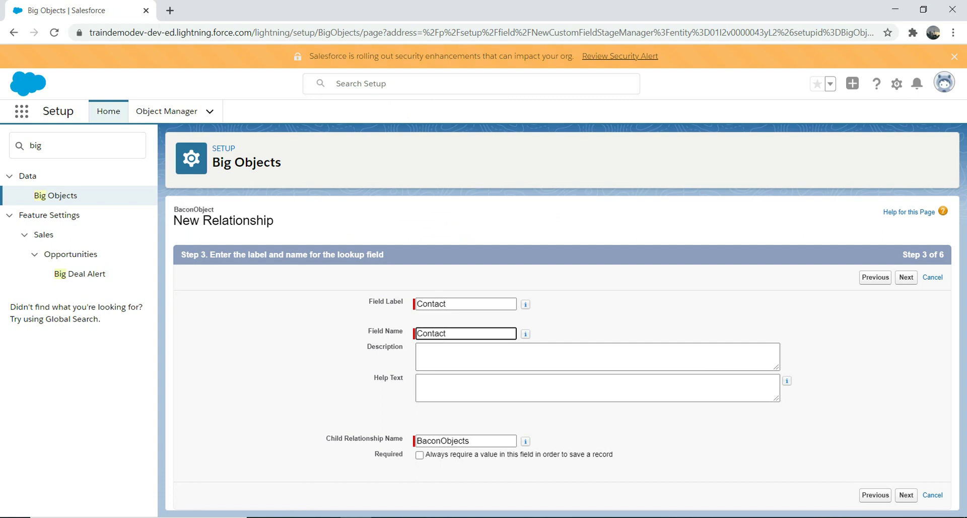
left_click(906, 494)
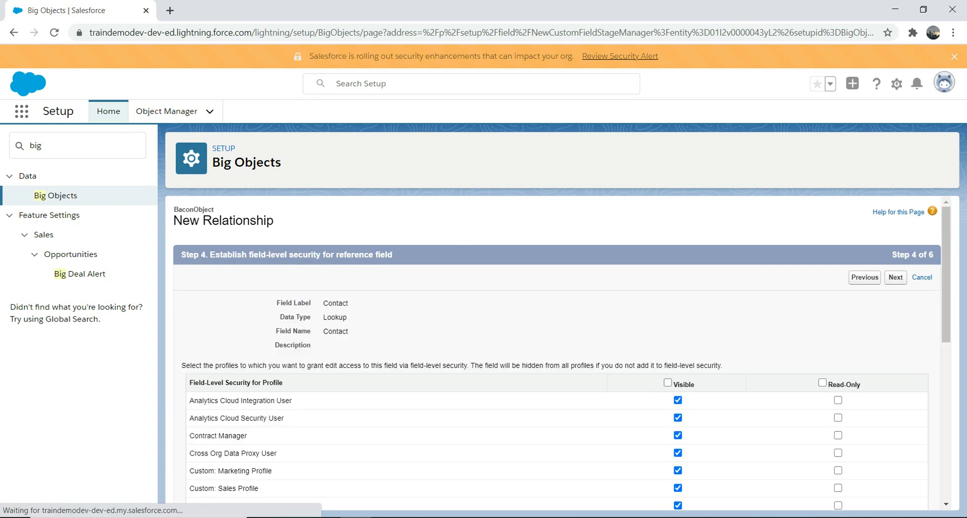
left_click(667, 383)
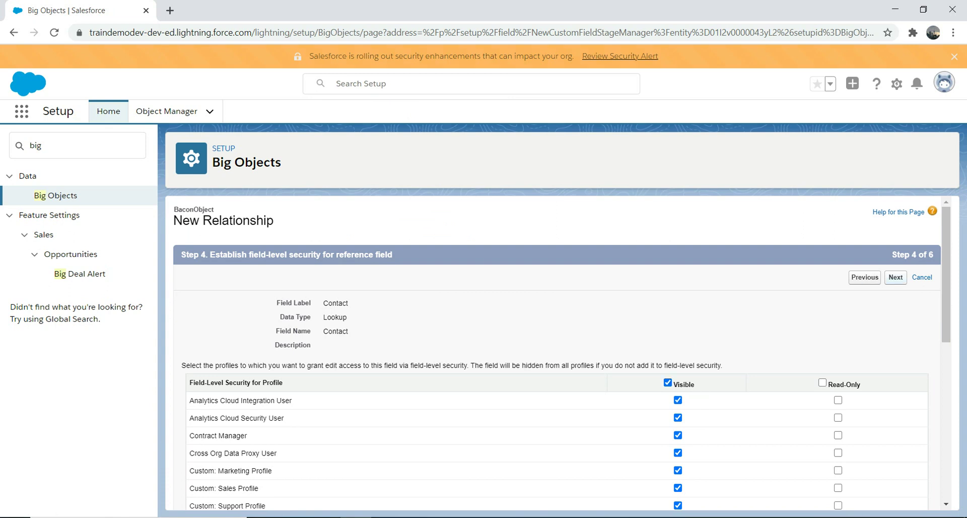
left_click(895, 277)
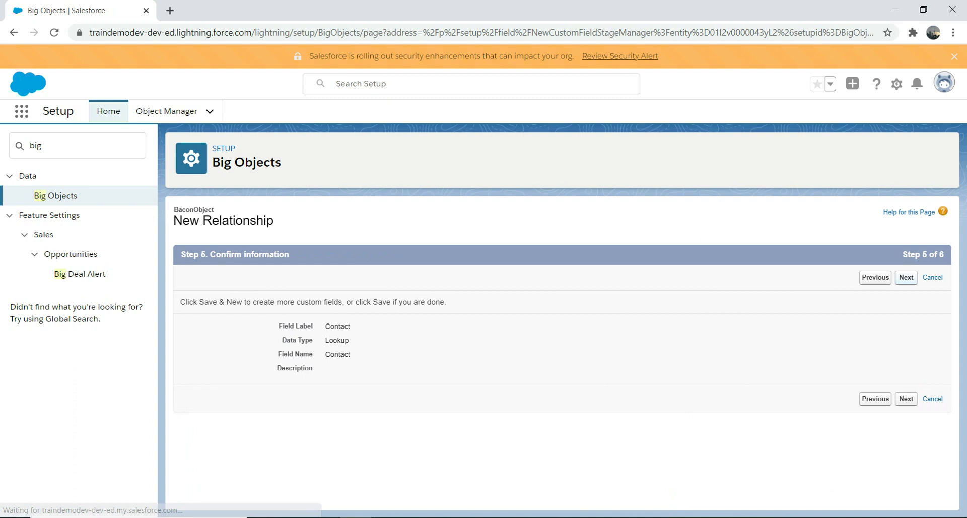
left_click(905, 277)
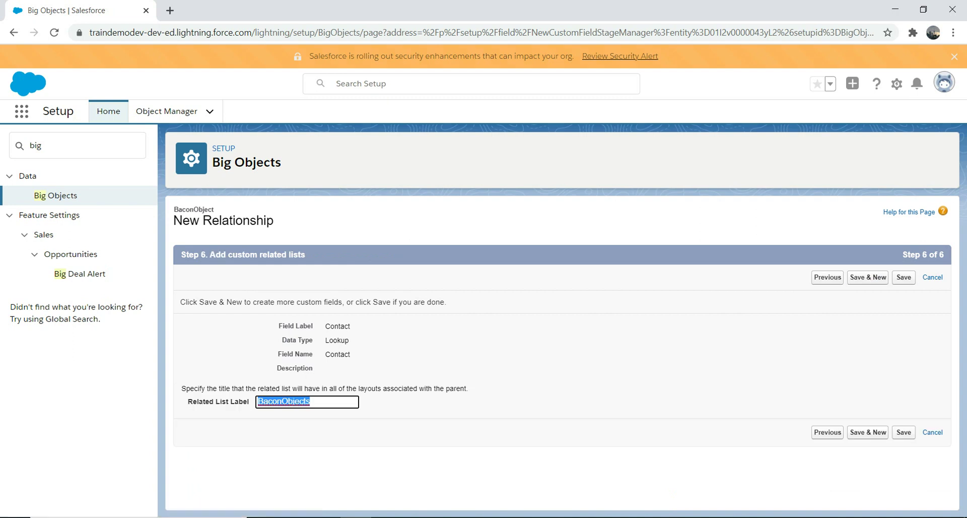
key("Return")
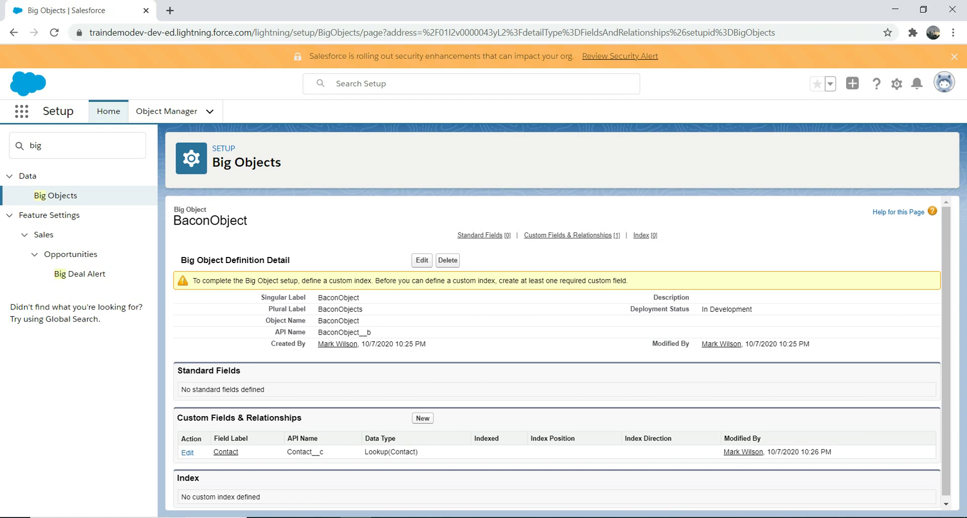
Step: Define a second custom field on BaconObject of type Text, labelled BaconIdeas, with a maximum length of 255
left_click(422, 418)
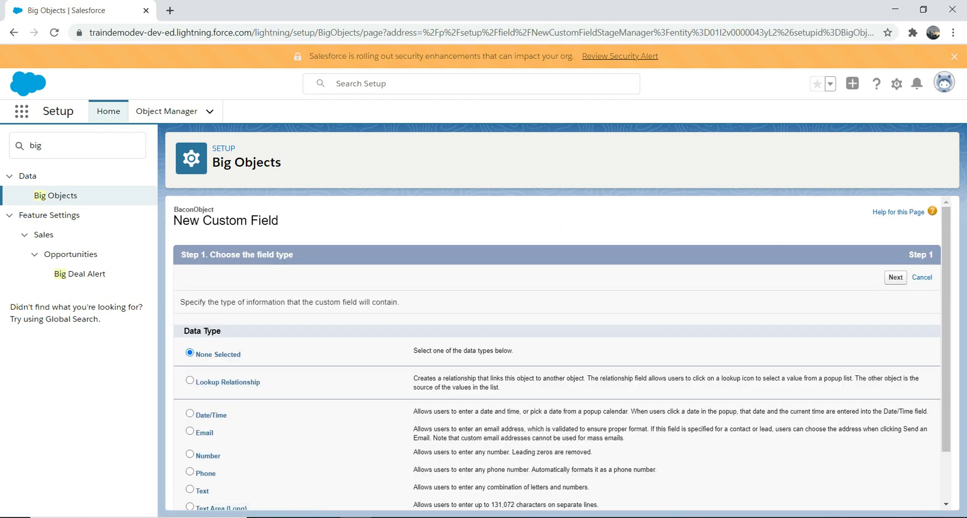
scroll(423, 417, "down", 2)
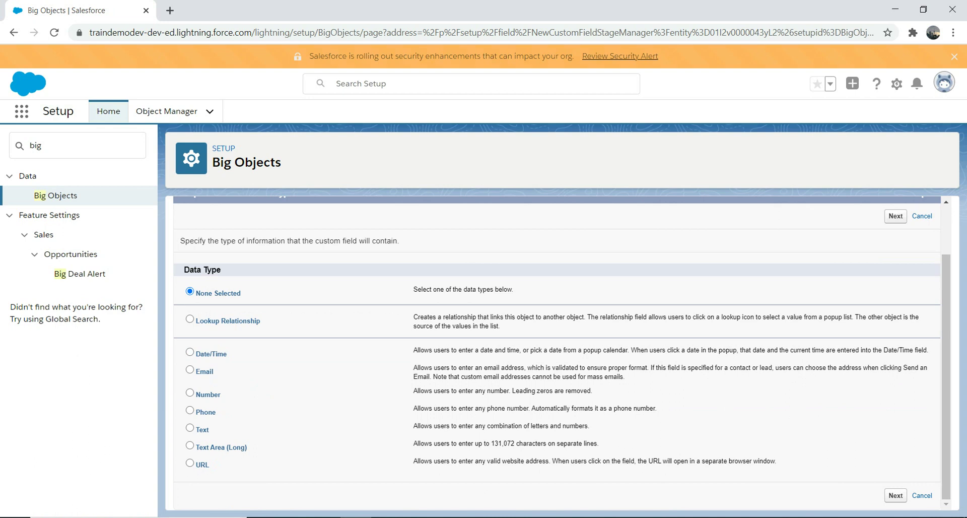
left_click(190, 428)
left_click(895, 495)
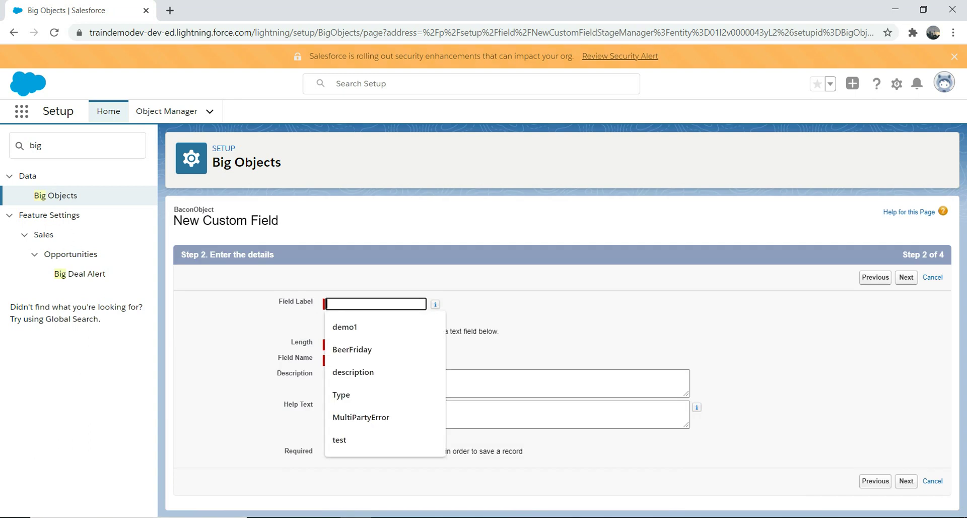
type("B")
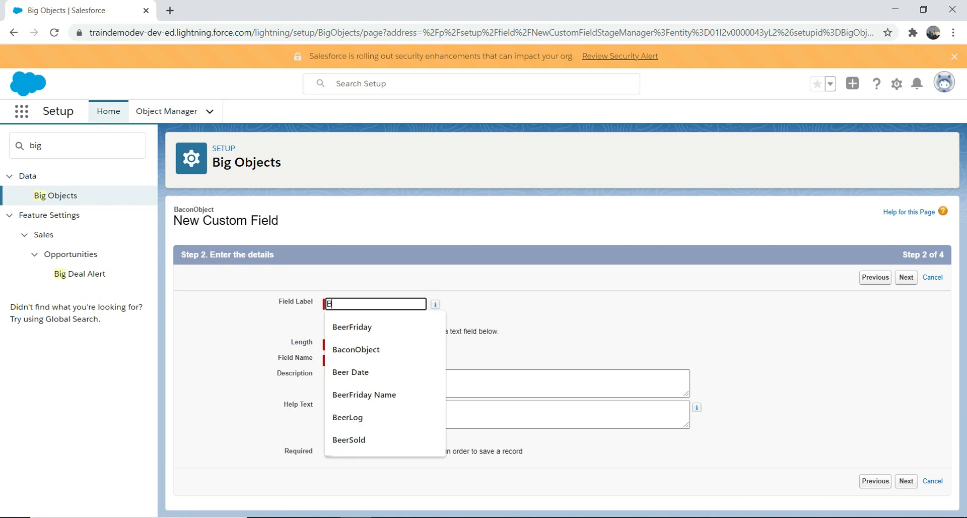
type("aconIdeas")
key("Tab")
key("Tab")
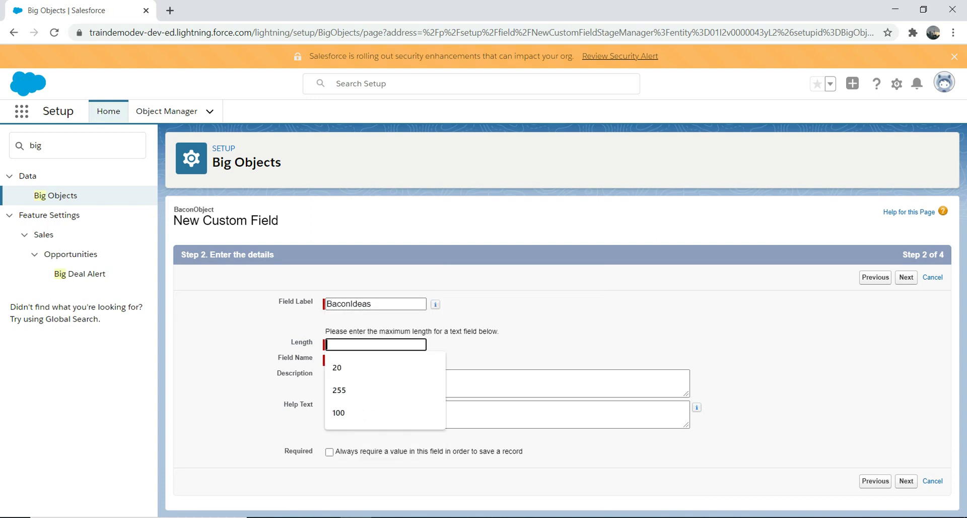
type("255")
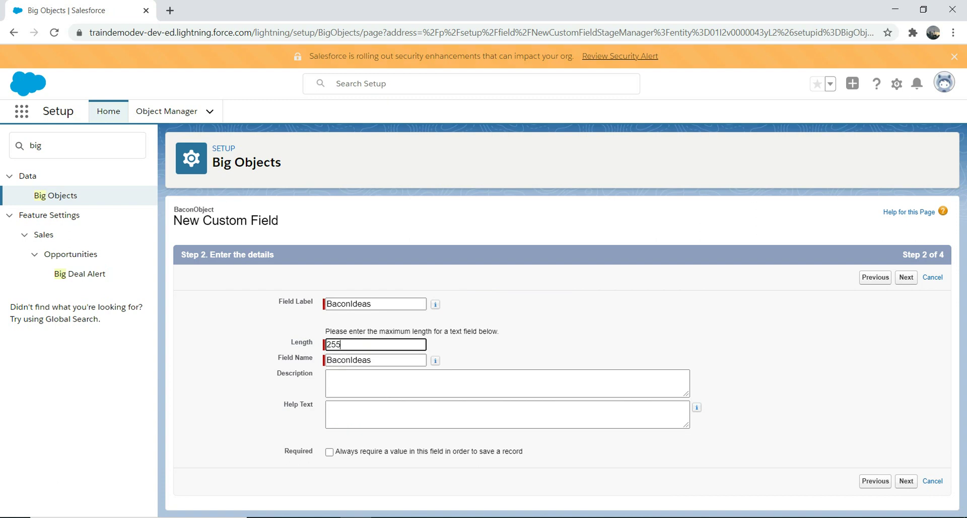
left_click(906, 481)
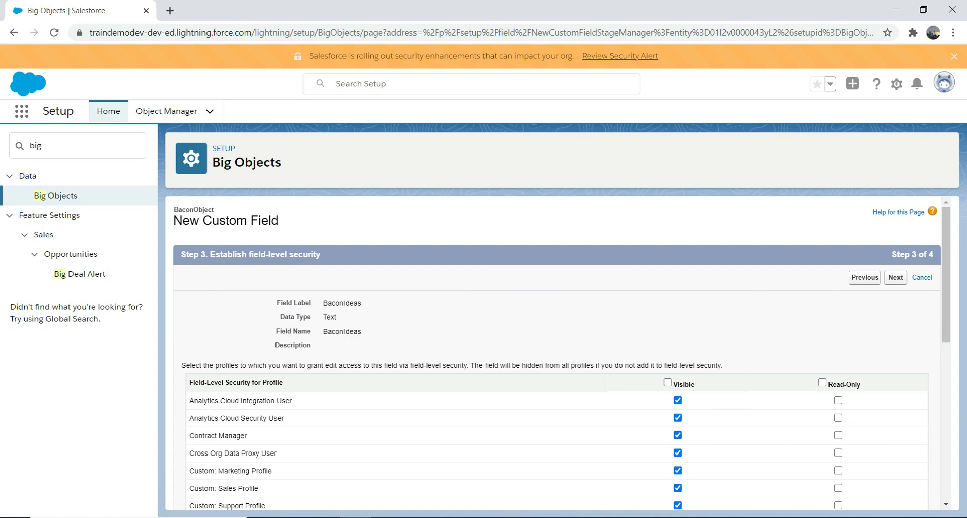
Step: Make the BaconIdeas field visible to all profiles and save it
left_click(668, 382)
left_click(896, 277)
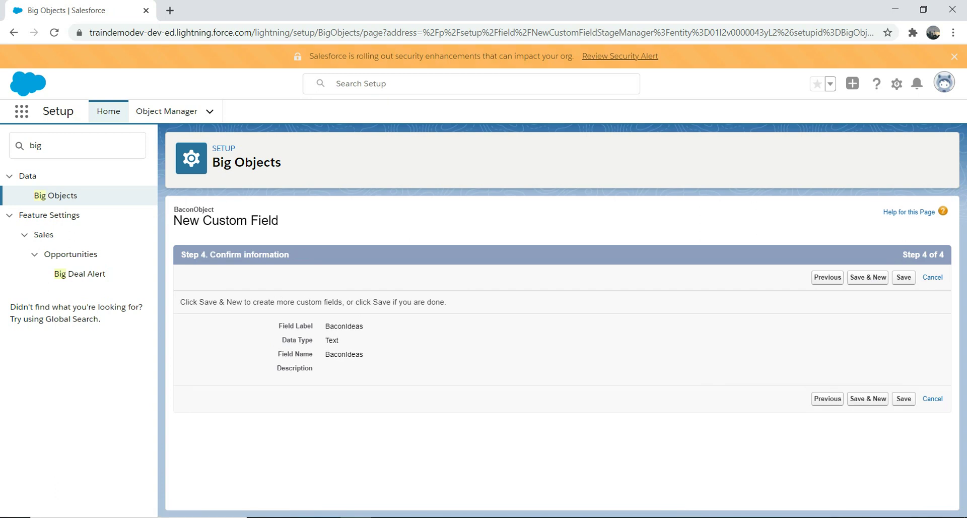
left_click(903, 398)
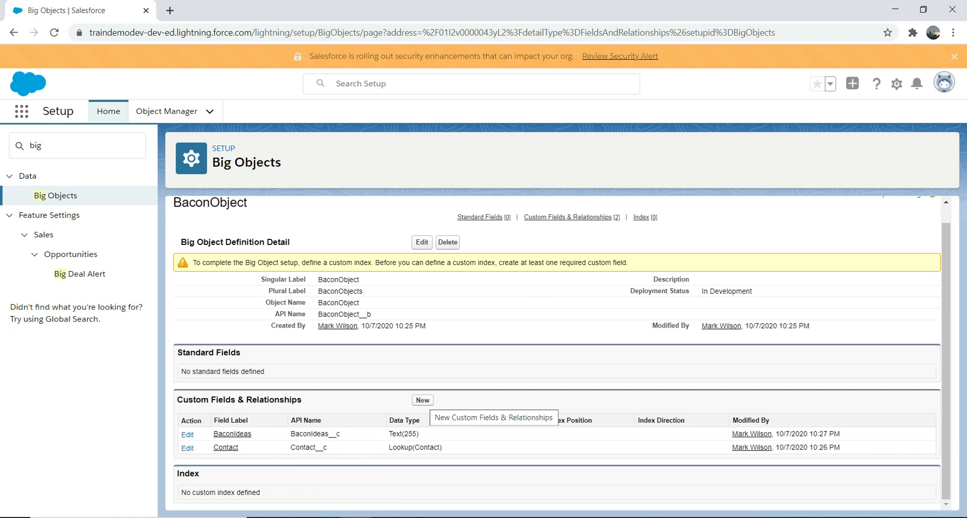
Step: Define a third custom field of type Number, labelled Key, mark it as required and submit its details
left_click(423, 400)
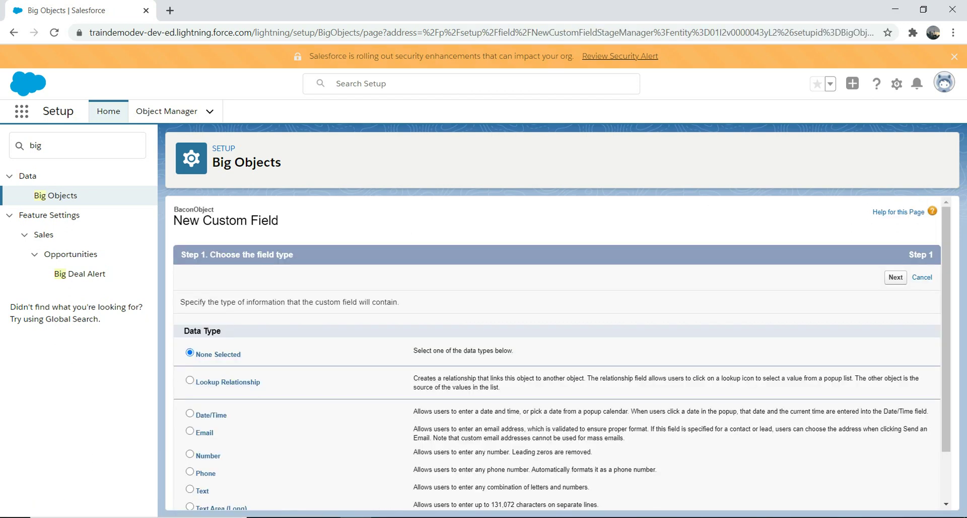
scroll(554, 352, "down", 1)
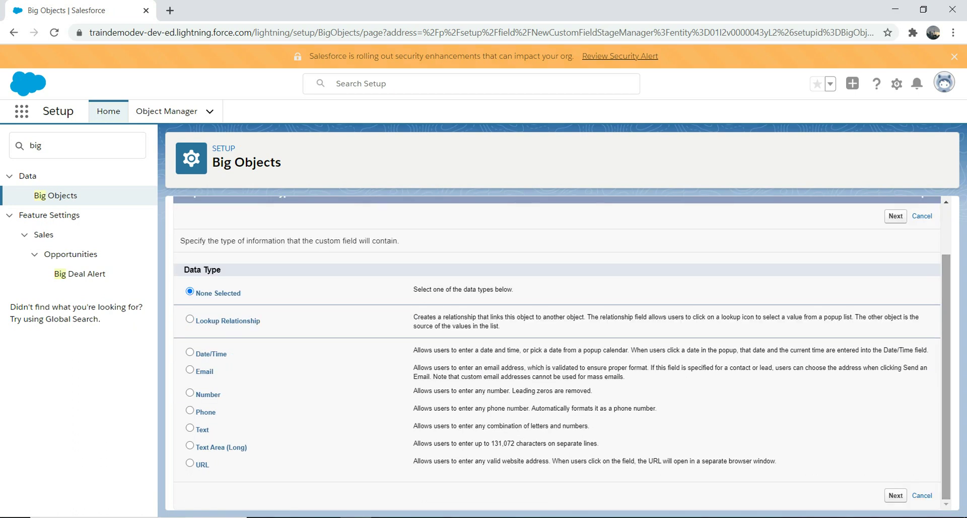
left_click(190, 393)
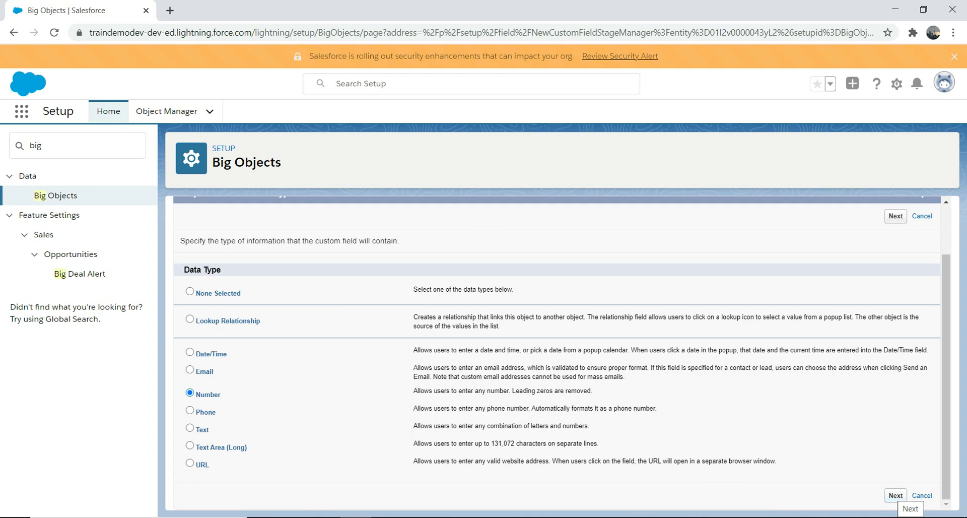
left_click(895, 495)
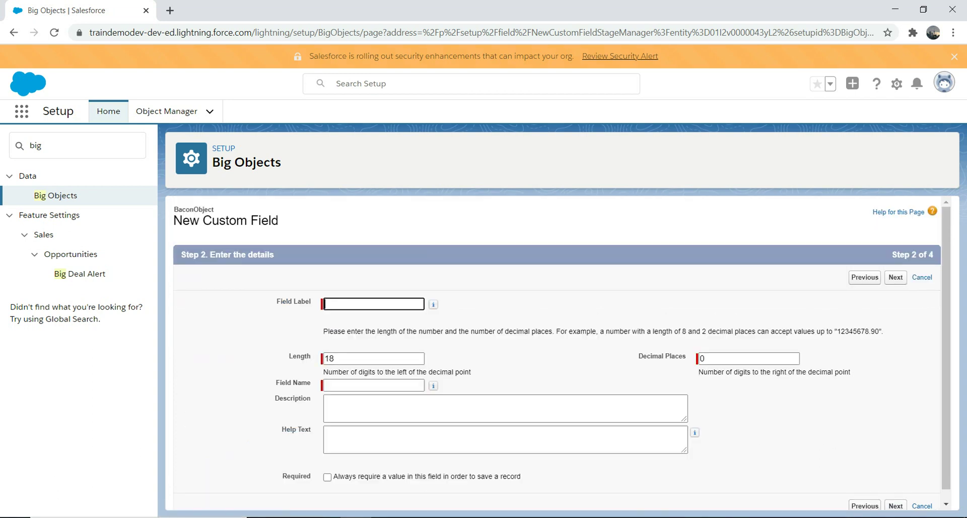
type("Key")
left_click(327, 476)
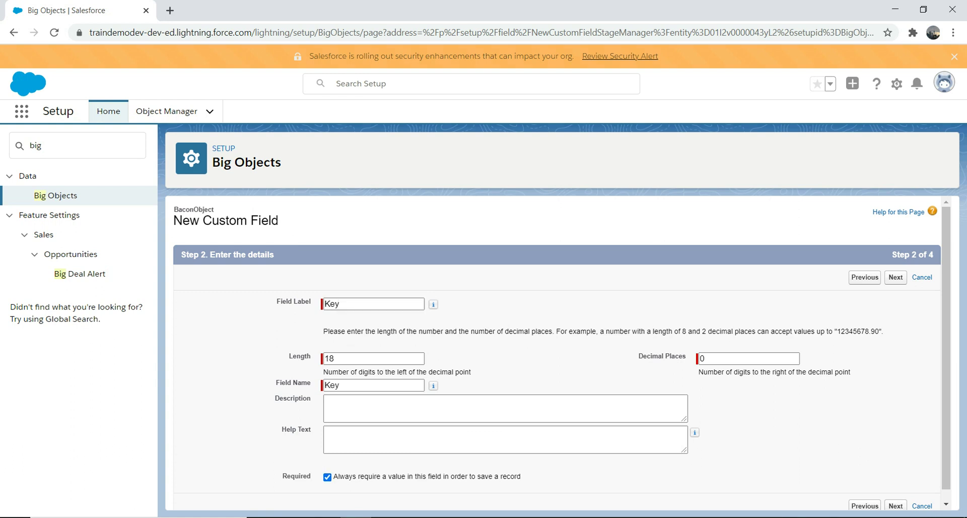
left_click(895, 505)
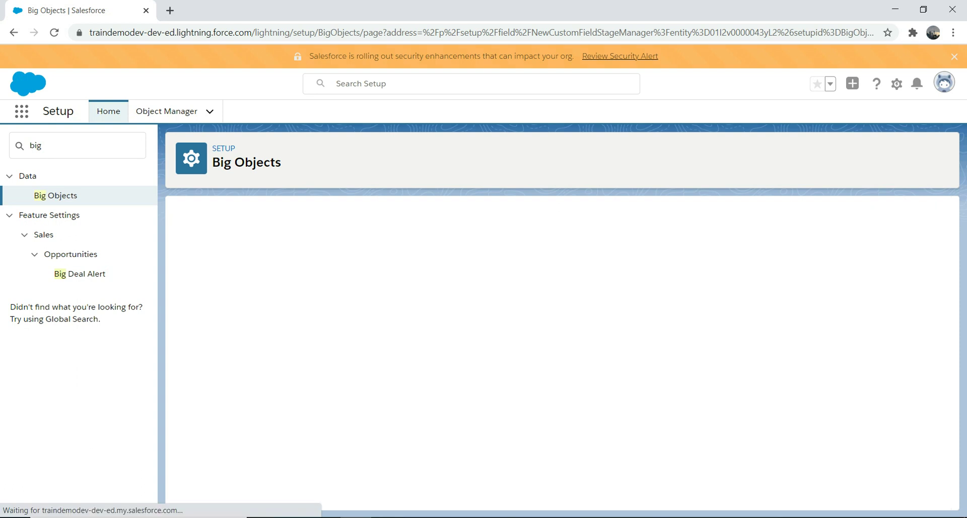
Step: Accept the default profile visibility for the Key field and save it
scroll(561, 353, "down", 10)
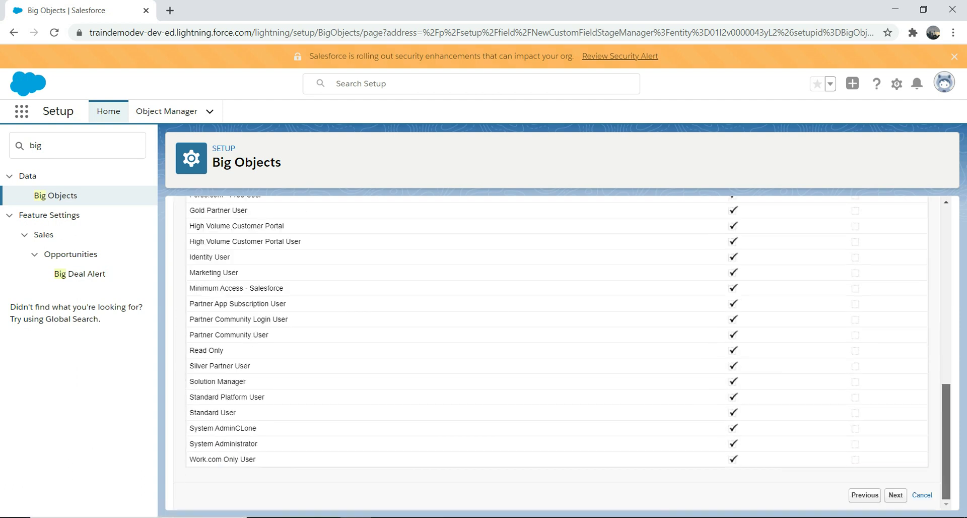
left_click(895, 494)
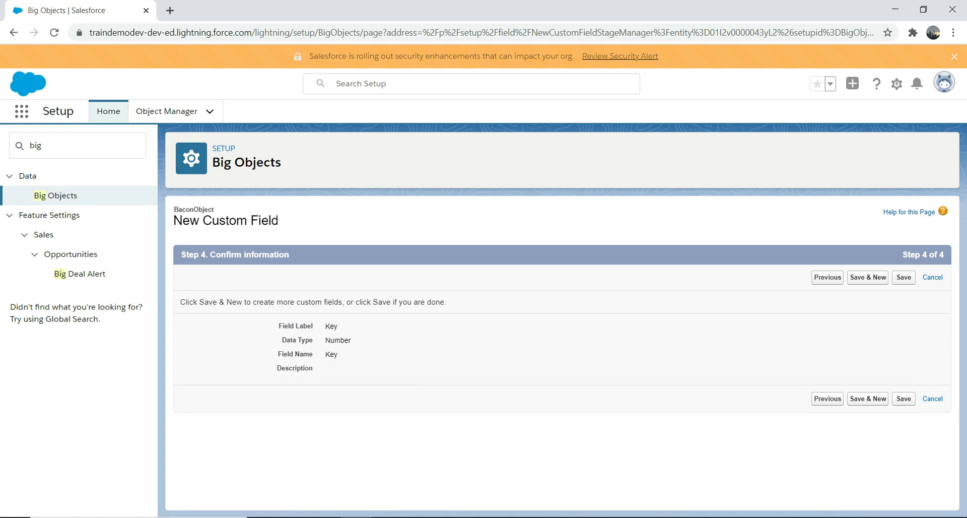
left_click(904, 398)
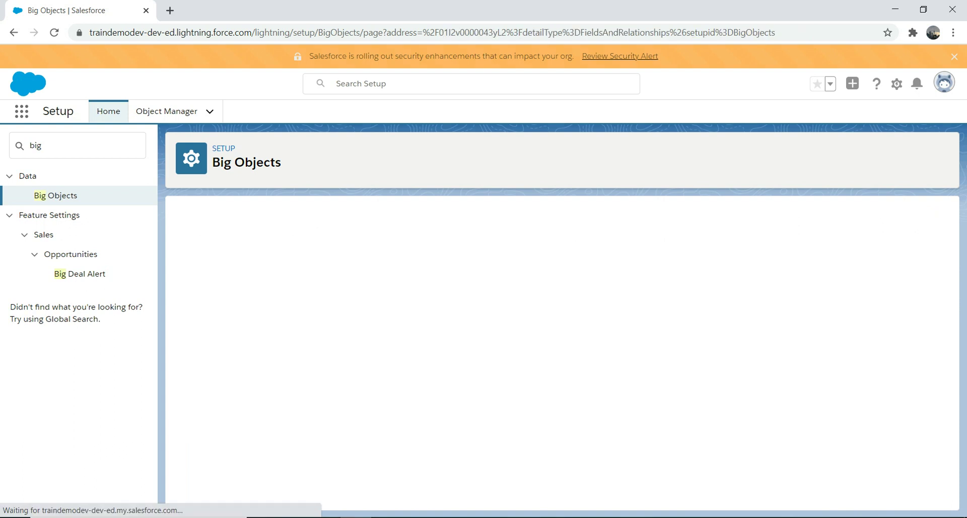
Step: Start a new custom index on BaconObject and label it IndexKey
left_click_drag(945, 348, 946, 379)
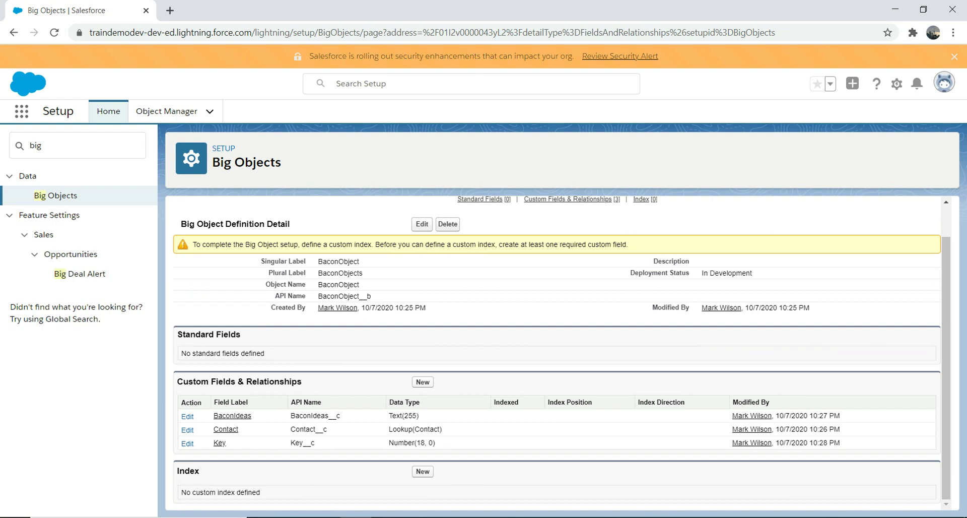
left_click(423, 471)
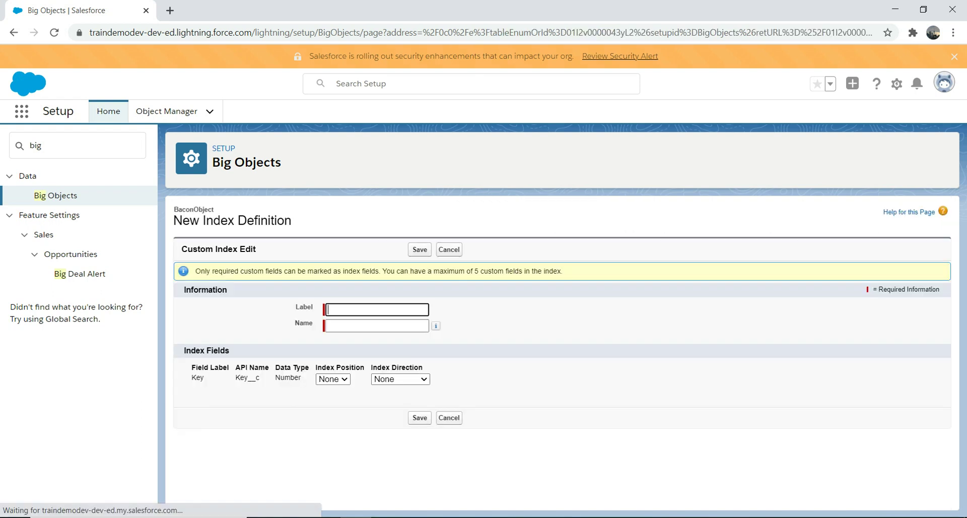
type("I")
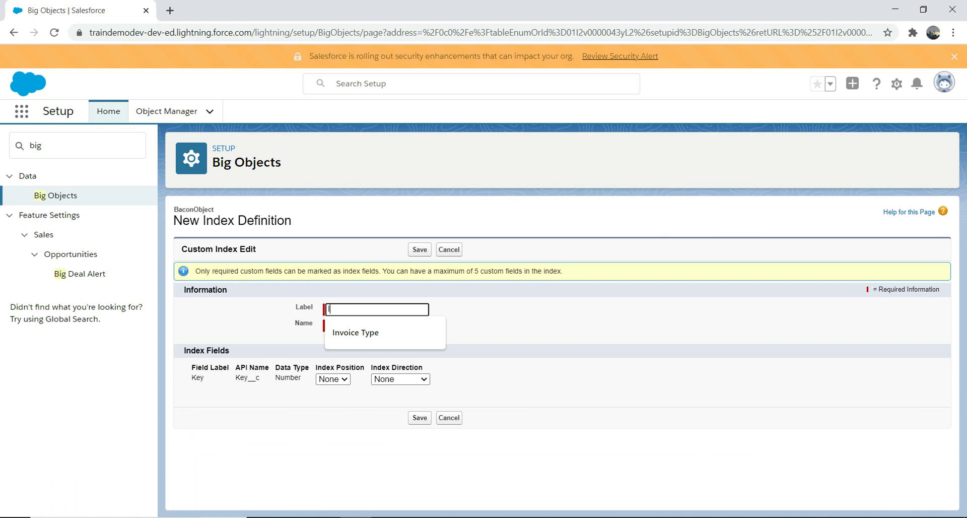
type("ndexKey")
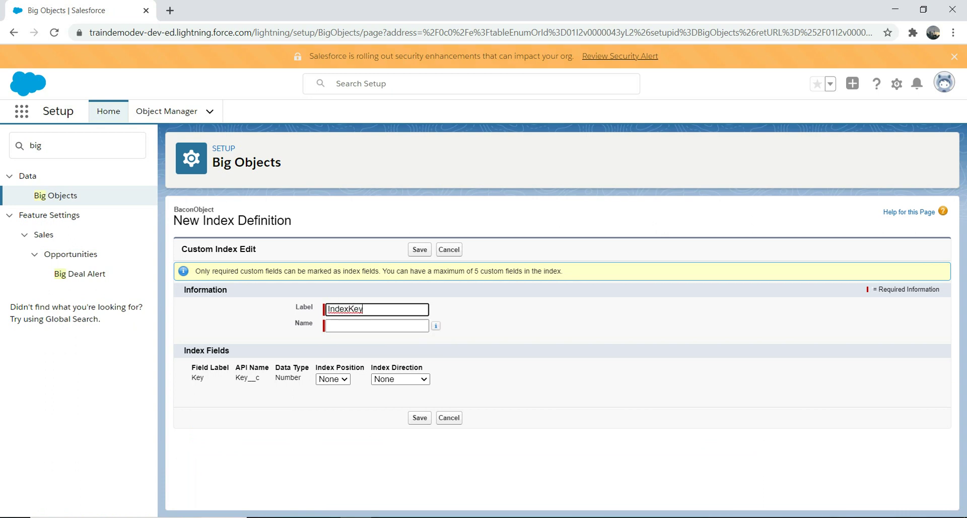
Step: Give the Key field index position 1 with Ascending direction, save the index and return to the BaconObject definition
left_click(333, 379)
left_click(333, 400)
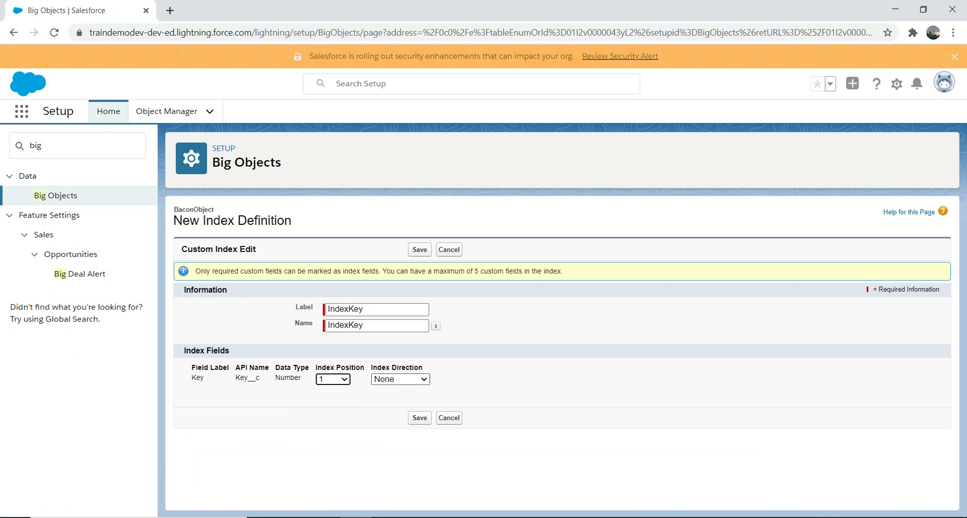
left_click(401, 379)
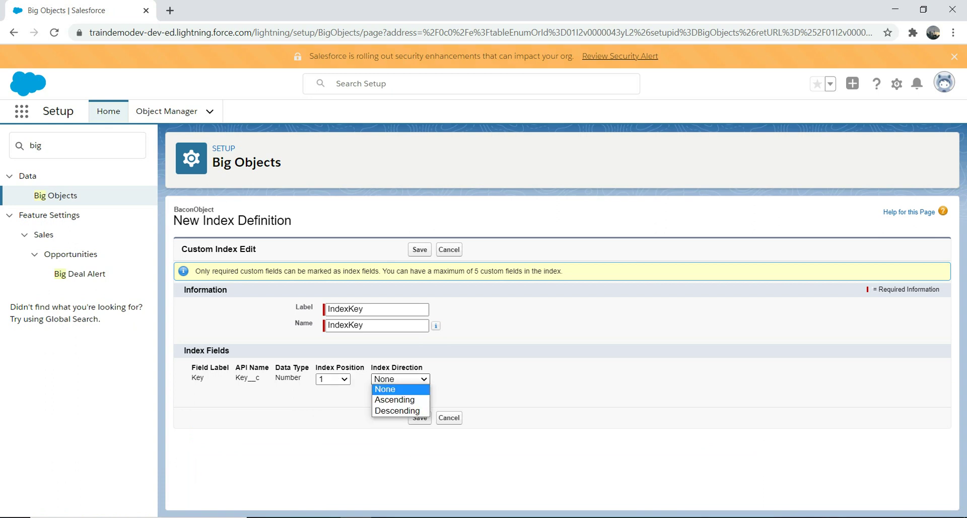
key("Down")
key("Down")
key("Up")
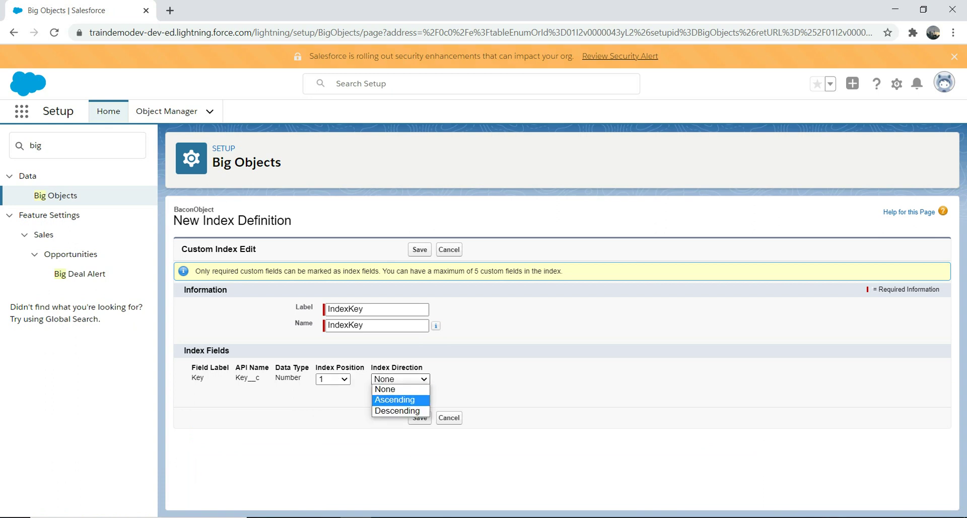
key("Return")
left_click(420, 417)
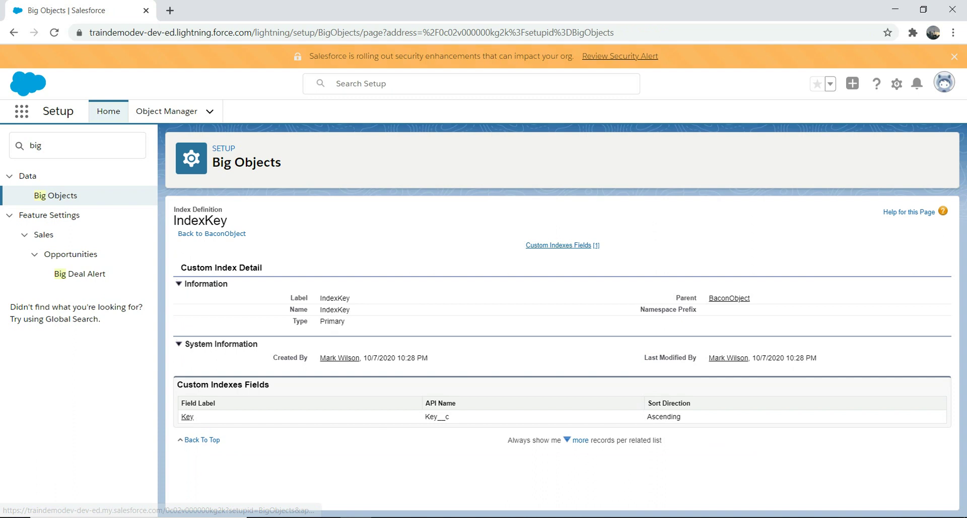
mouse_move(559, 245)
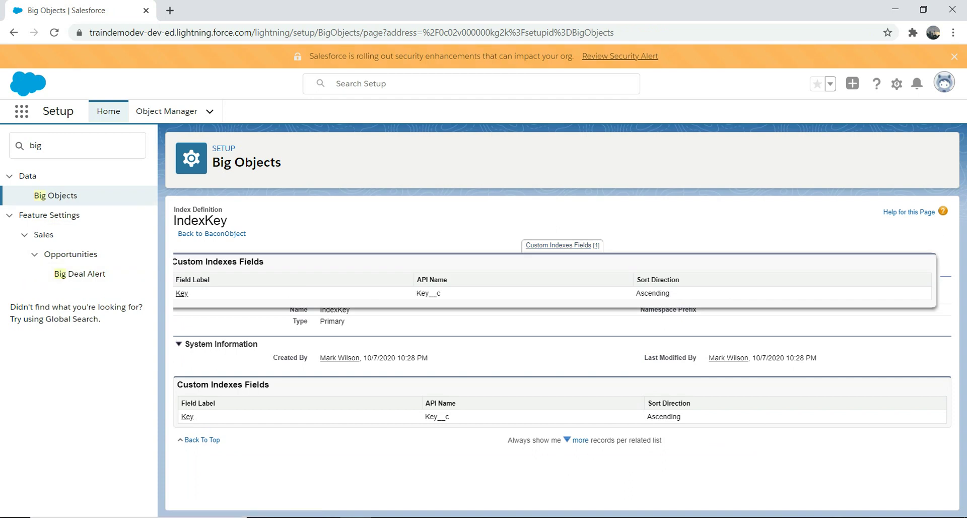
left_click(212, 233)
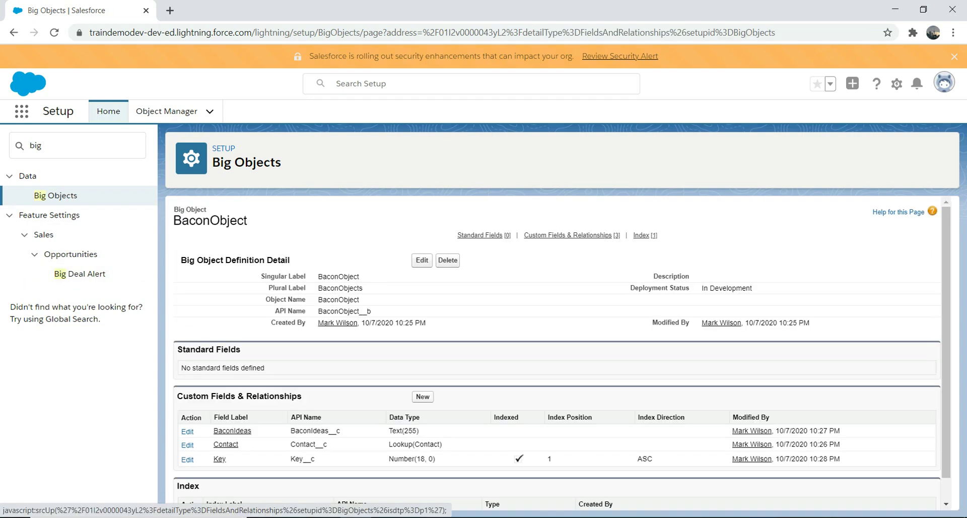